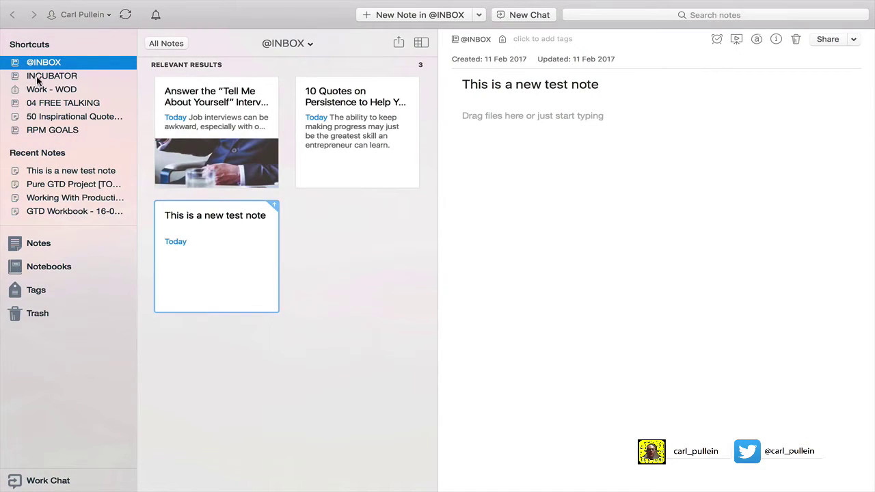
pyautogui.click(52, 76)
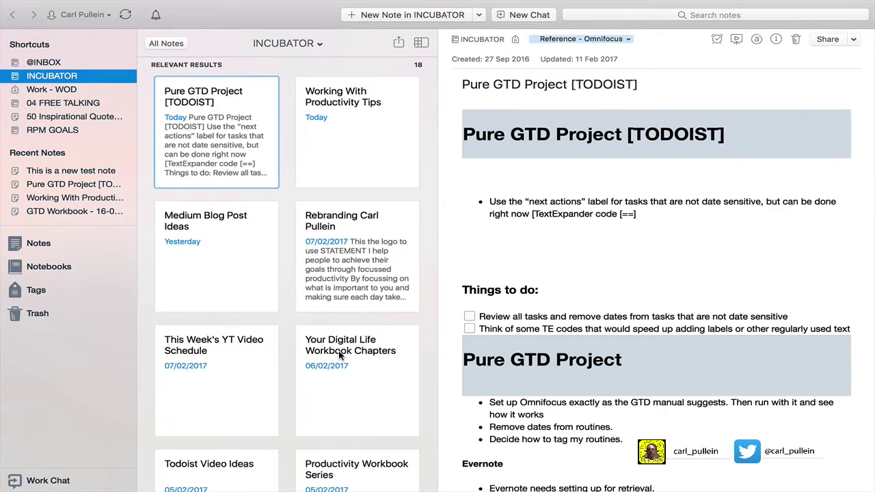
pyautogui.scroll(-10, 341, 356)
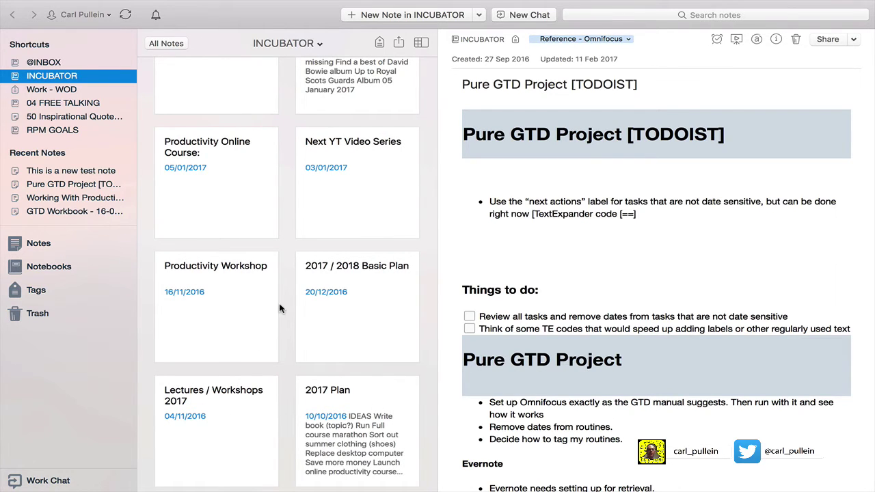
pyautogui.click(248, 325)
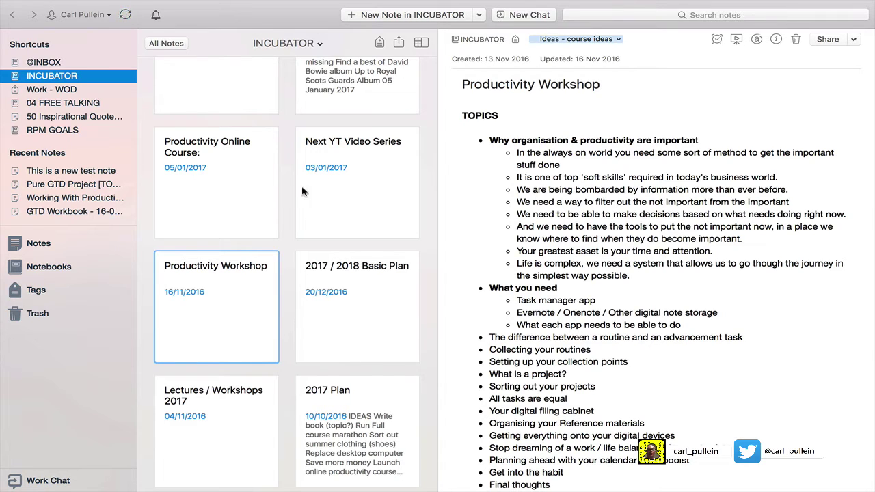
pyautogui.click(211, 197)
pyautogui.click(216, 296)
pyautogui.scroll(-10, 635, 425)
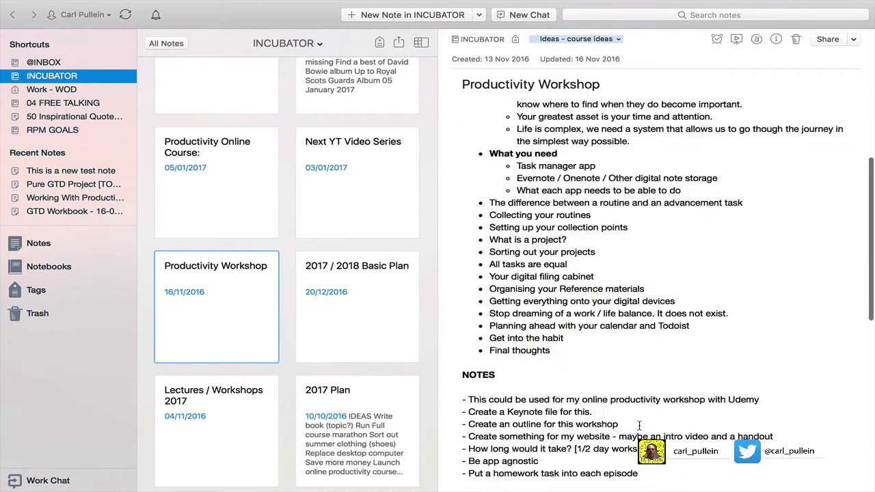
pyautogui.scroll(10, 639, 425)
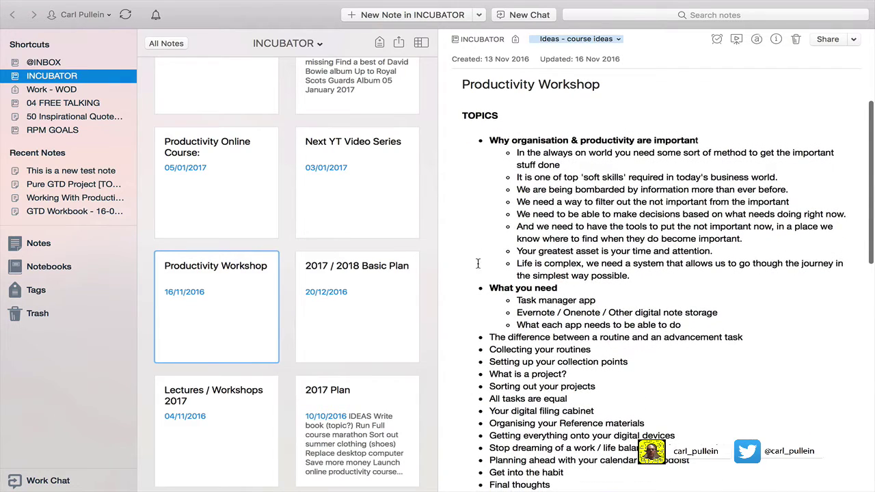
pyautogui.rightClick(461, 112)
pyautogui.click(478, 120)
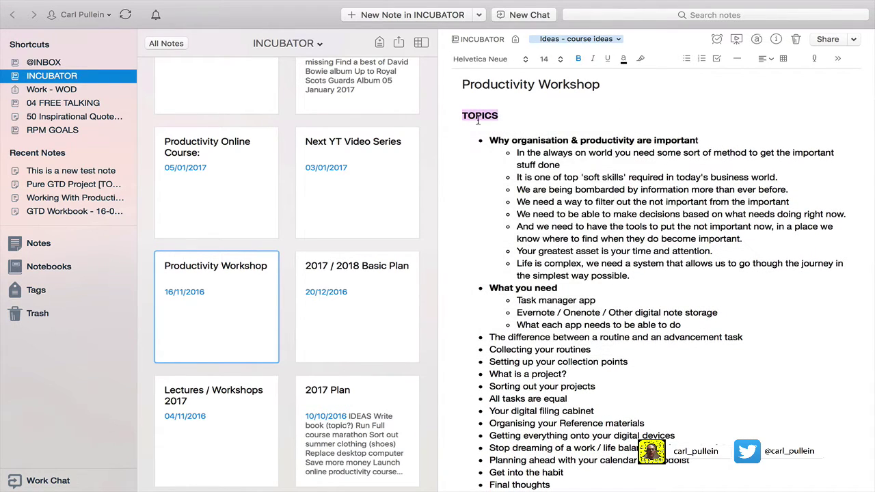
pyautogui.moveTo(462, 113); pyautogui.dragTo(675, 433)
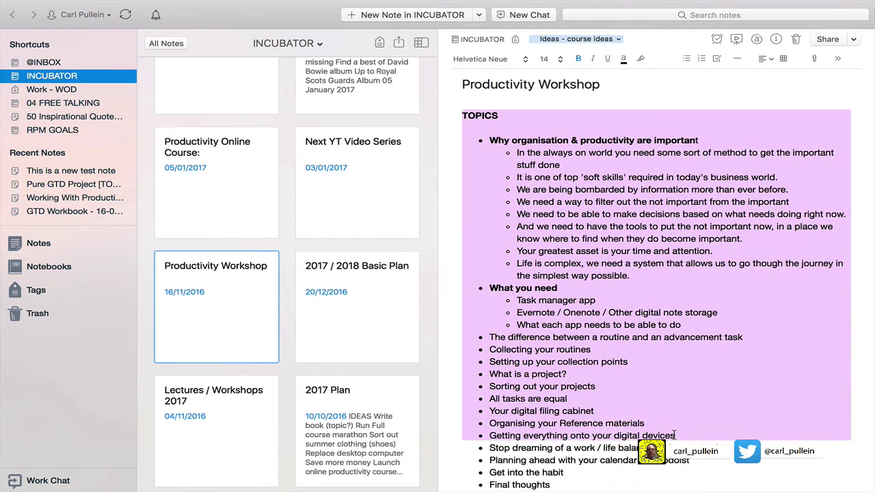
pyautogui.click(241, 344)
pyautogui.click(225, 386)
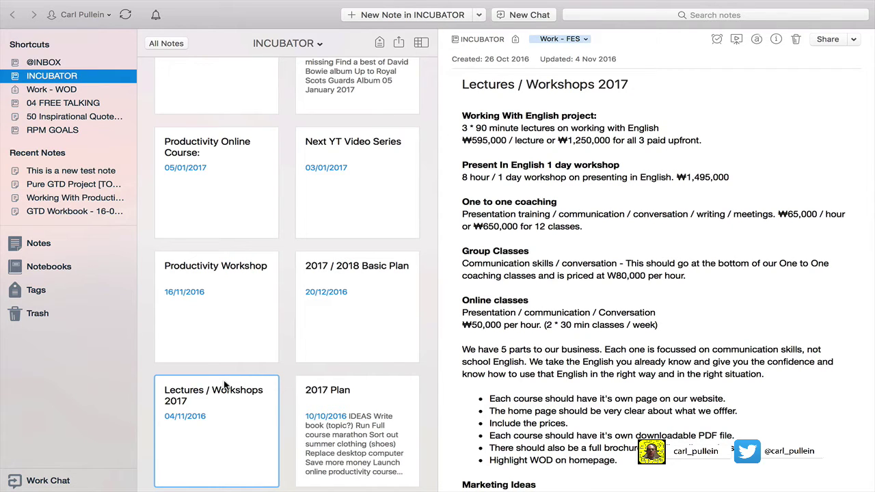
pyautogui.scroll(-3, 225, 386)
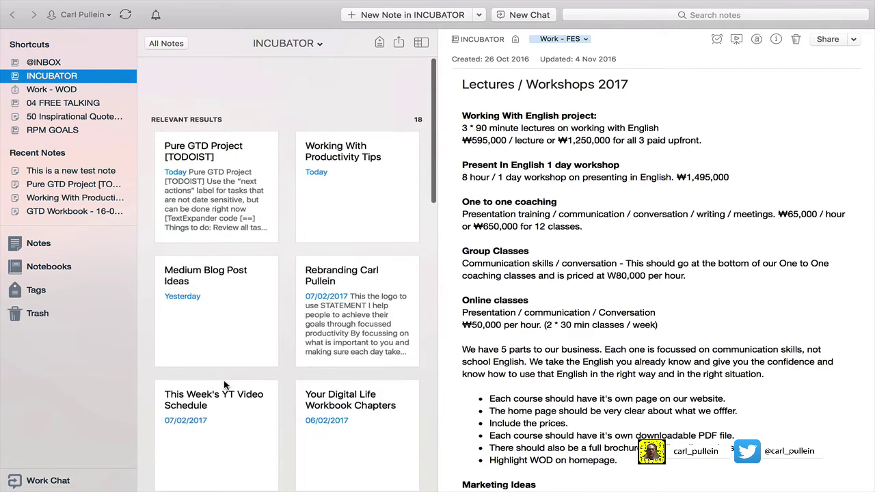
pyautogui.click(46, 65)
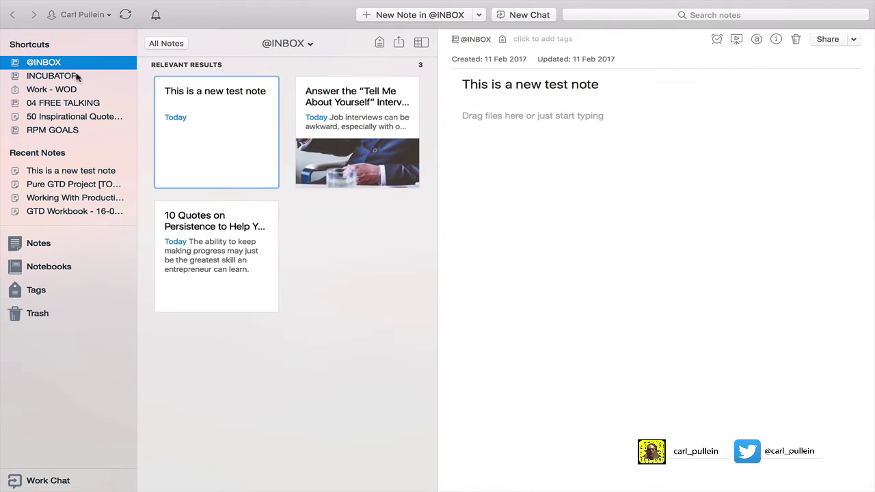
# Step: Select the Tell Me About Yourself interview note together with the new test note
pyautogui.click(331, 104)
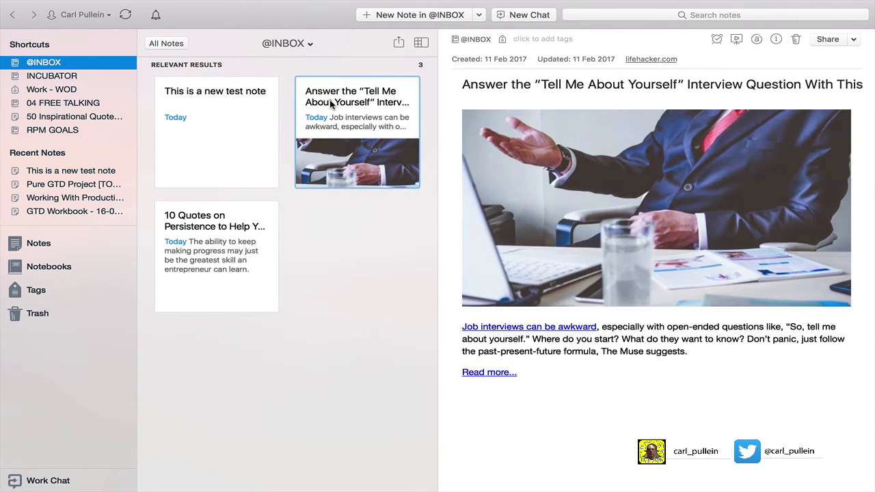
pyautogui.click(207, 149)
pyautogui.click(353, 127)
pyautogui.keyDown('super'); pyautogui.click(258, 133); pyautogui.keyUp('super')
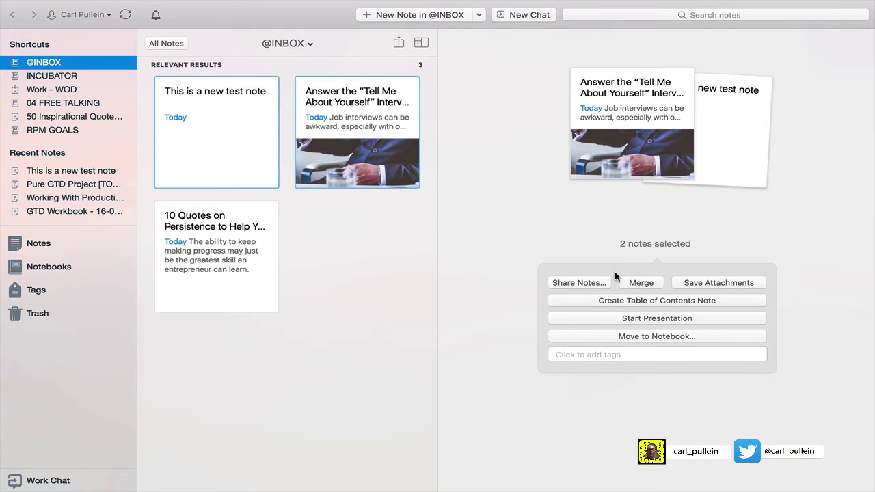
# Step: Merge the two selected notes and add a blank line after the 'This is a new test note' heading
pyautogui.click(642, 282)
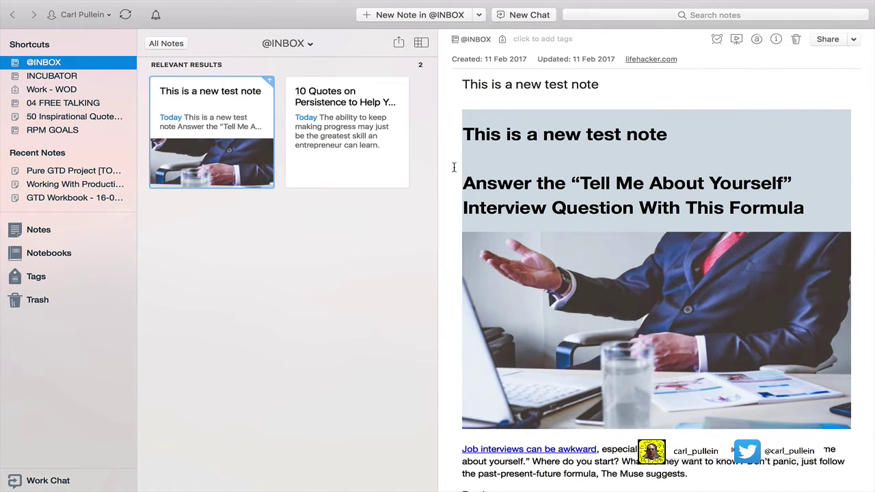
pyautogui.click(454, 167)
pyautogui.scroll(-3, 462, 209)
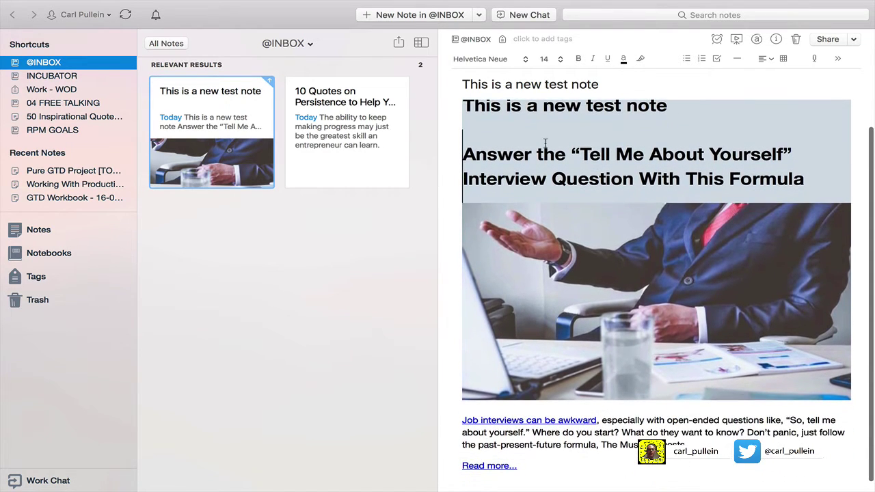
pyautogui.click(672, 107)
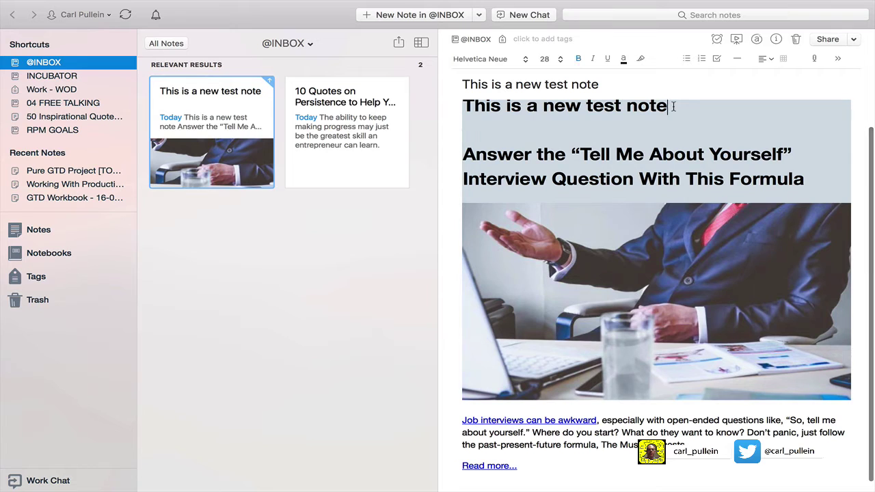
pyautogui.press('Return')
pyautogui.press('Return')
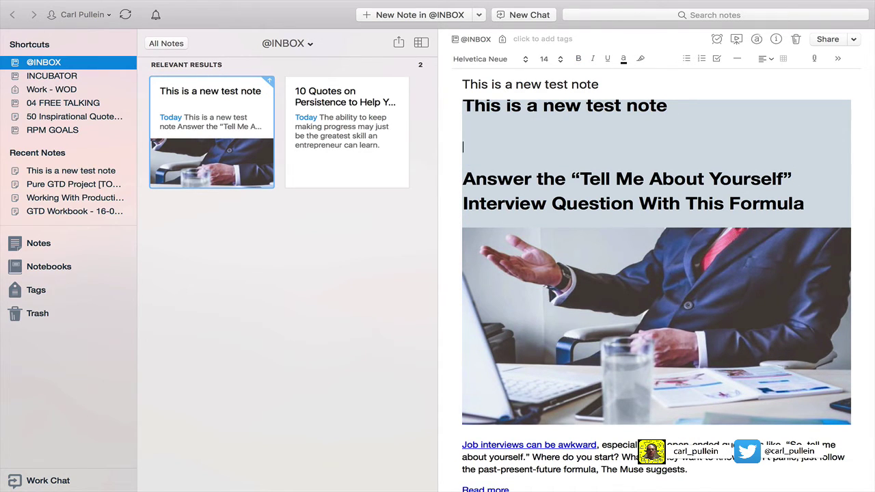
# Step: Select the 10 Quotes note alongside the merged test note
pyautogui.scroll(-3, 659, 244)
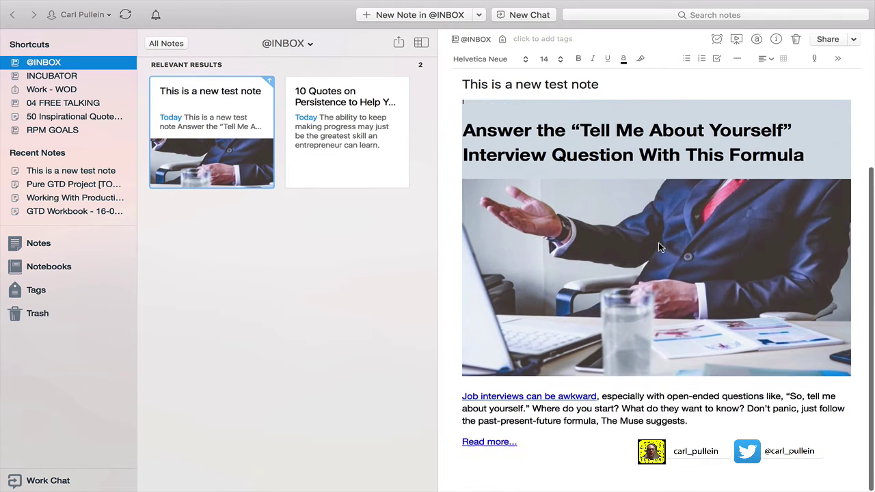
pyautogui.scroll(5, 660, 244)
pyautogui.scroll(-2, 659, 244)
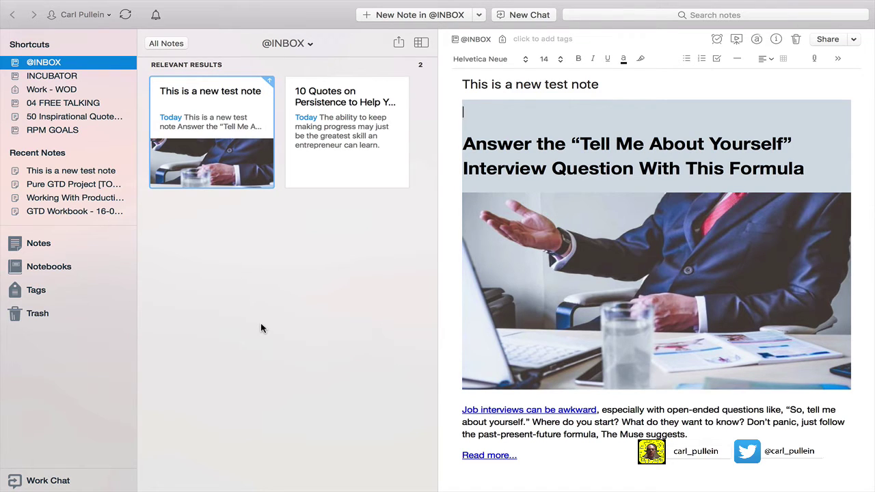
pyautogui.keyDown('super'); pyautogui.click(341, 141); pyautogui.keyUp('super')
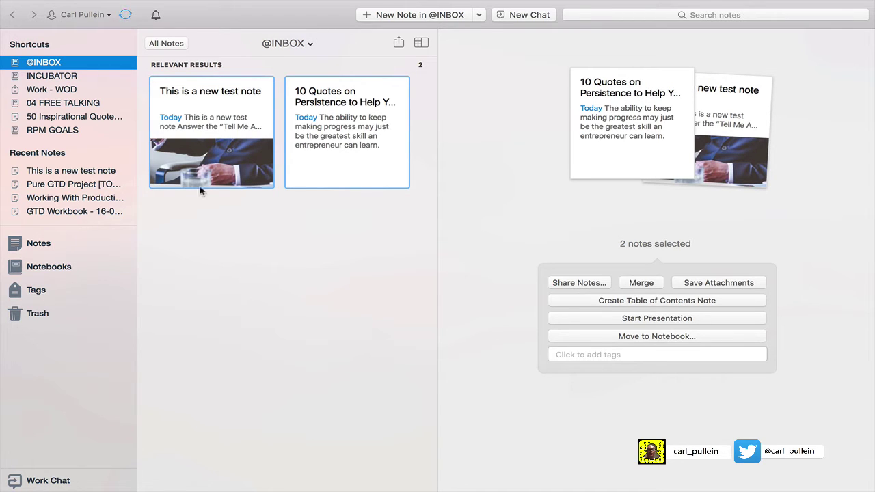
# Step: In INCUBATOR, add a line break after the 'regularly used text' line of Pure GTD Project [TODOIST]
pyautogui.click(69, 73)
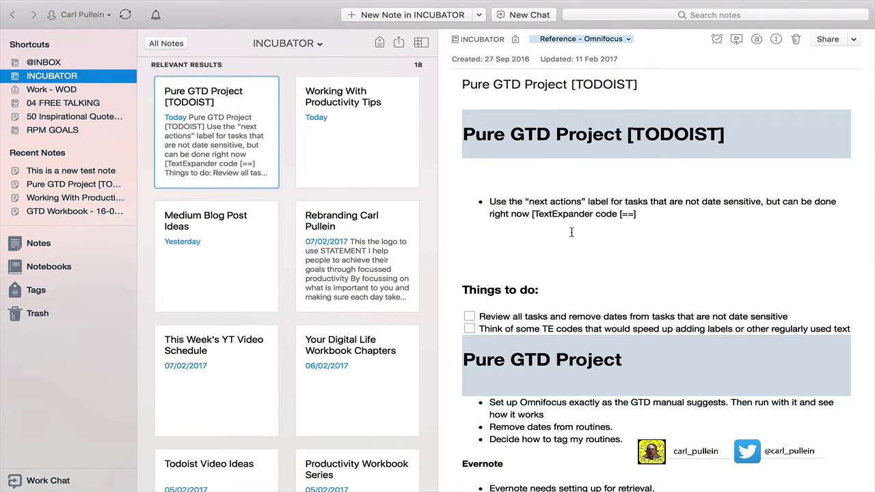
pyautogui.click(859, 328)
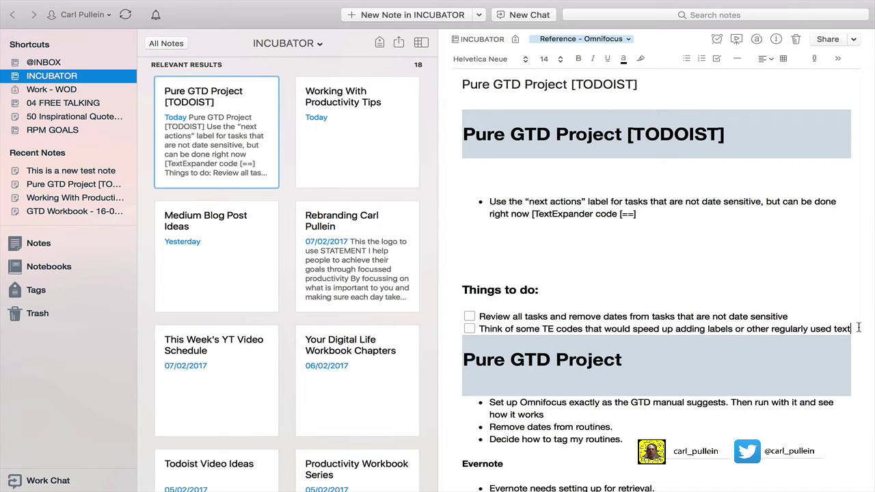
pyautogui.press('Return')
pyautogui.press('Return')
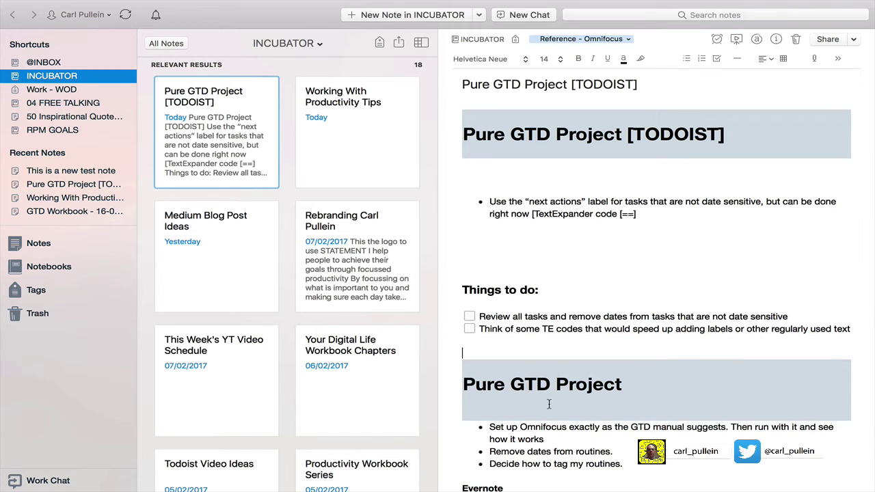
# Step: Scroll through the note to check the spacing above the Pure GTD Project heading
pyautogui.scroll(-5, 549, 404)
pyautogui.scroll(6, 549, 404)
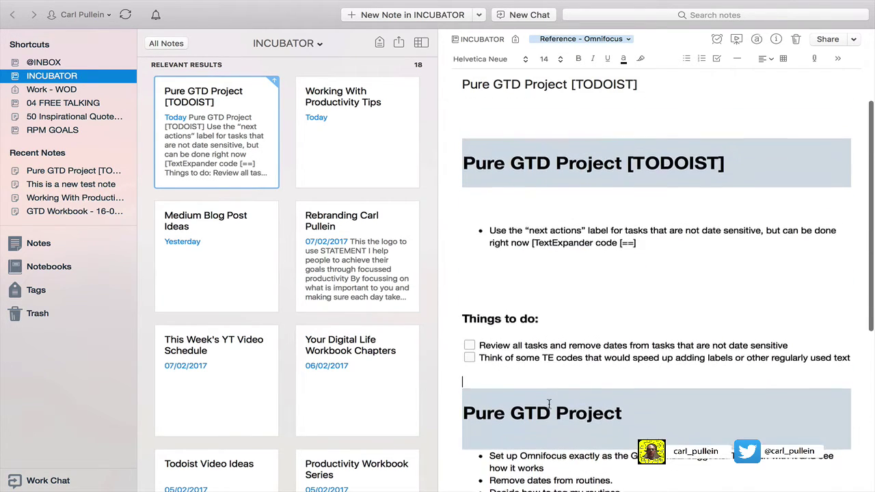
pyautogui.scroll(-5, 549, 404)
pyautogui.scroll(4, 549, 404)
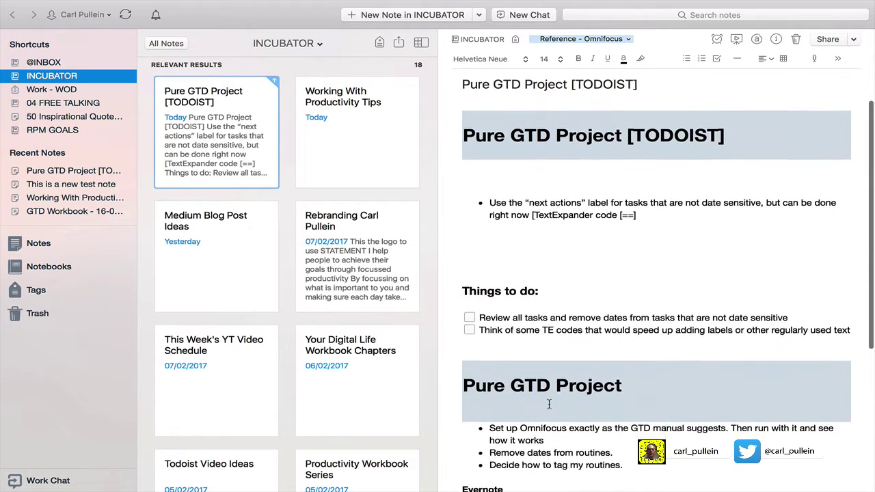
pyautogui.scroll(-5, 549, 404)
pyautogui.scroll(5, 549, 404)
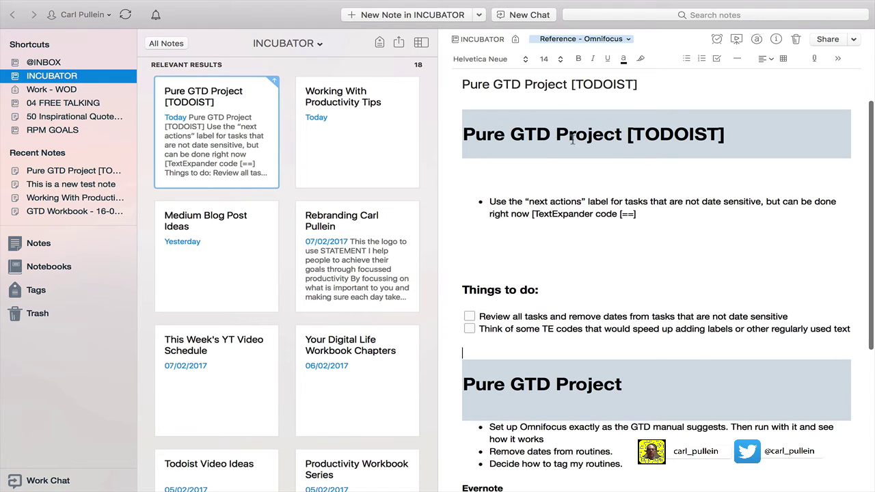
pyautogui.scroll(-5, 530, 393)
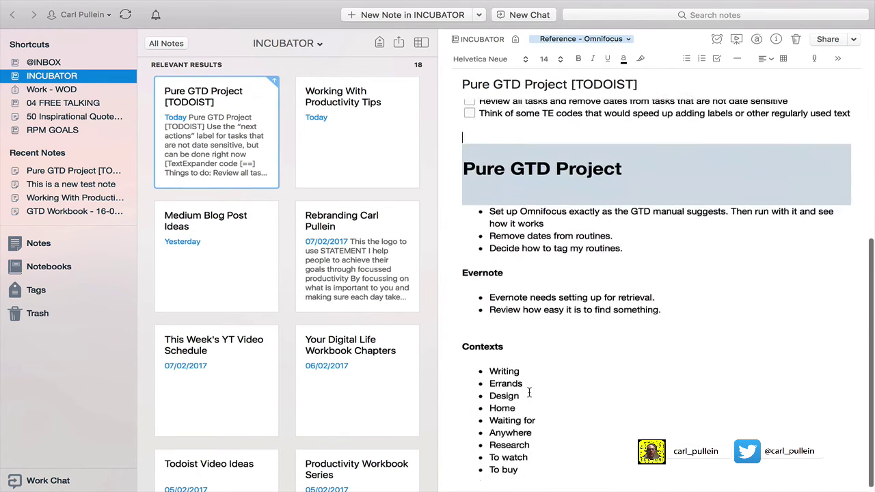
pyautogui.scroll(5, 530, 393)
pyautogui.scroll(-7, 529, 392)
pyautogui.scroll(6, 529, 392)
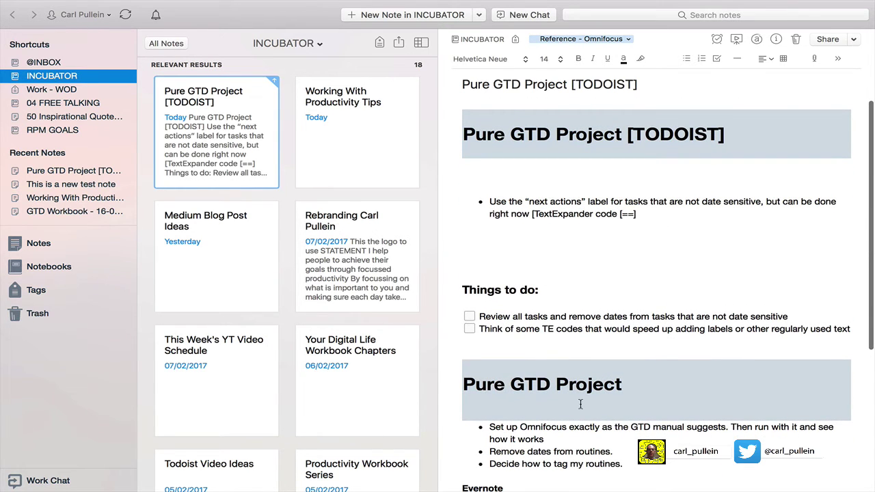
pyautogui.scroll(-5, 580, 404)
pyautogui.scroll(5, 581, 404)
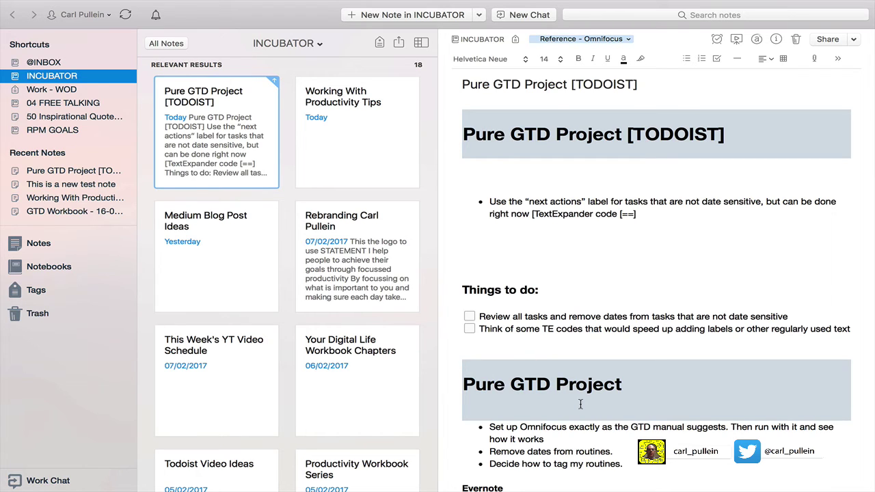
# Step: Add the Working With Productivity Tips note to the selection with Pure GTD Project [TODOIST]
pyautogui.keyDown('super'); pyautogui.click(371, 152); pyautogui.keyUp('super')
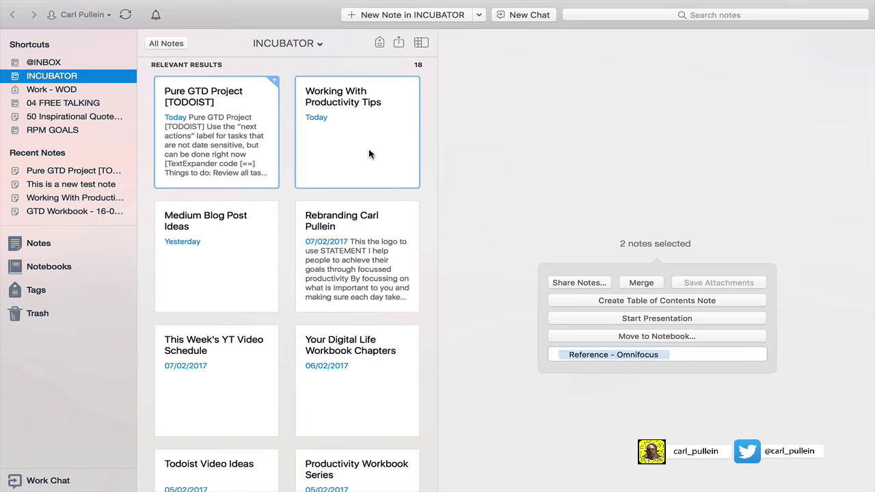